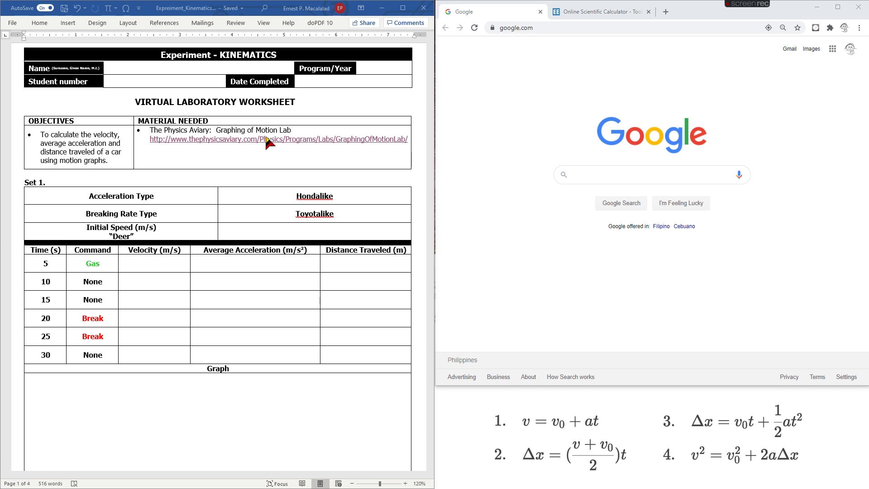
Open the Graphing of Motion Lab address from the worksheet in the browser and launch the simulation's Desktop version
drag(150, 139, 408, 139)
key(ctrl+c)
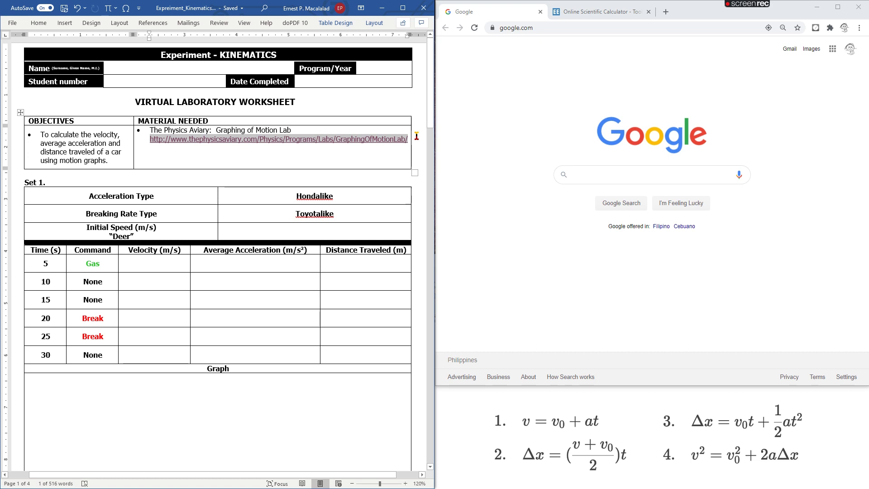
click(541, 29)
key(ctrl+v)
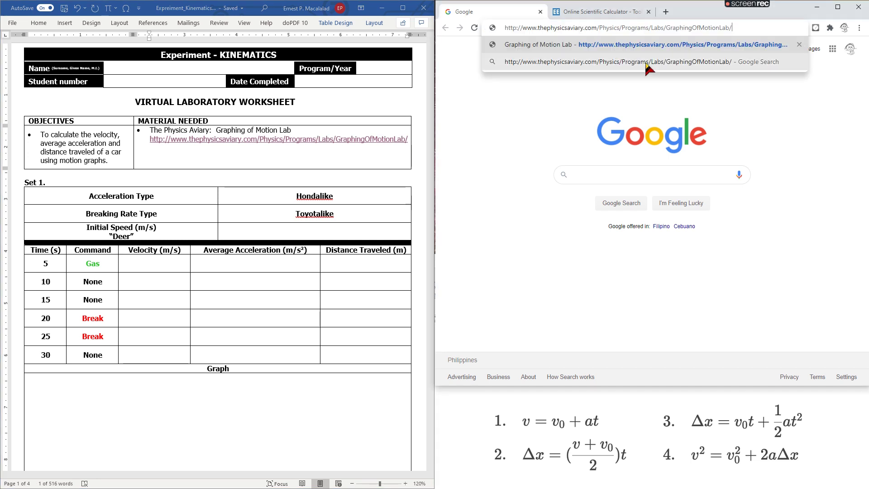
key(Return)
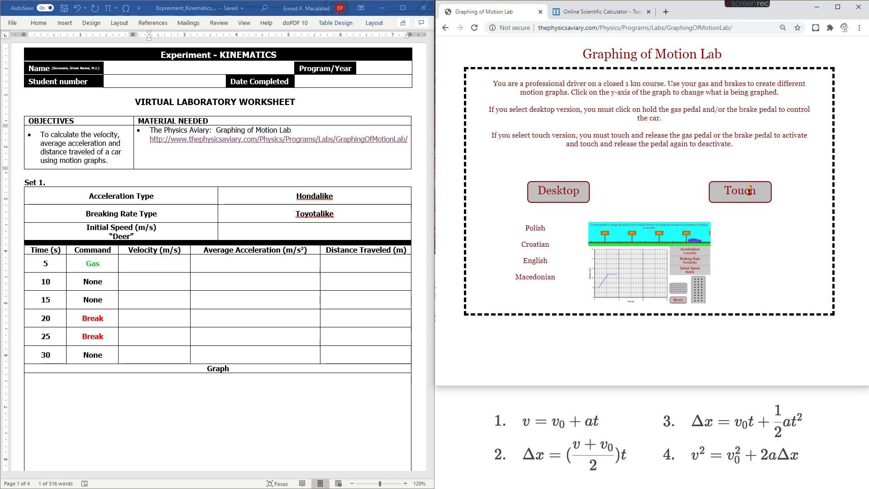
click(576, 192)
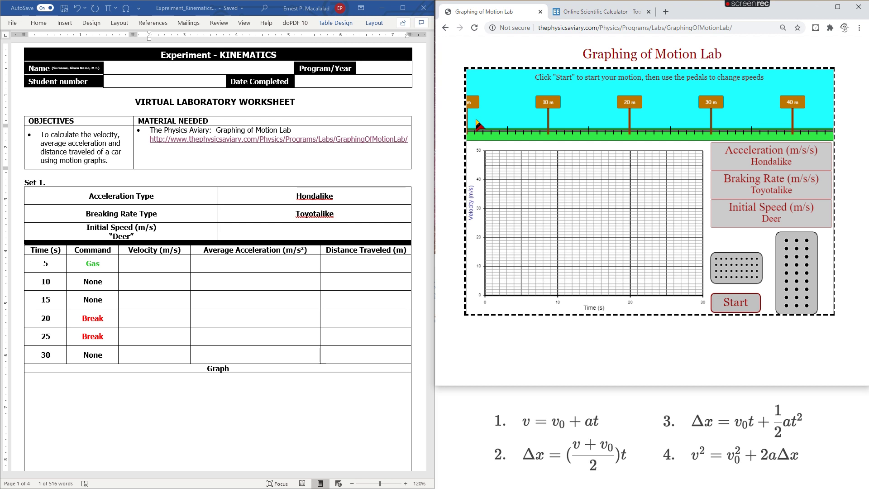
mouse_move(472, 135)
mouse_down()
mouse_move(550, 114)
mouse_move(641, 110)
mouse_move(639, 101)
mouse_move(725, 132)
mouse_up()
drag(794, 105, 788, 124)
mouse_move(788, 123)
mouse_down()
mouse_move(526, 100)
mouse_move(478, 105)
mouse_move(567, 121)
mouse_move(551, 108)
mouse_move(818, 114)
mouse_up()
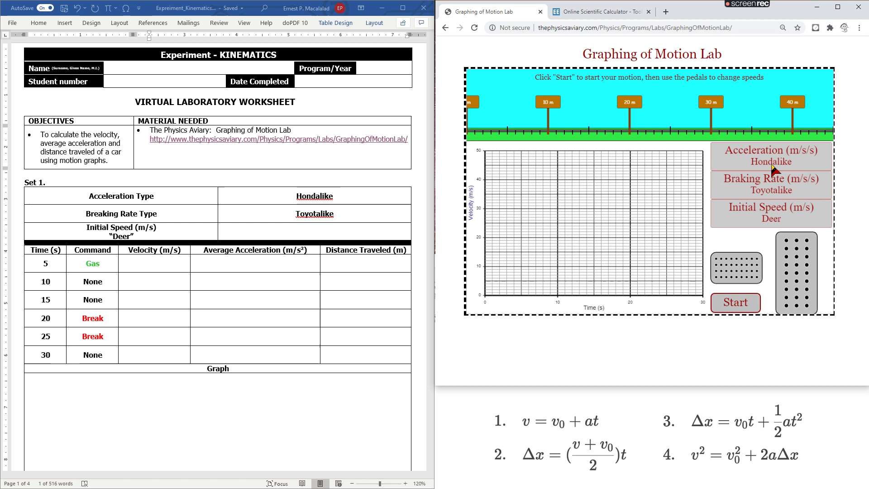
Cycle through the simulation's acceleration types and return the acceleration to Hondalike
click(784, 168)
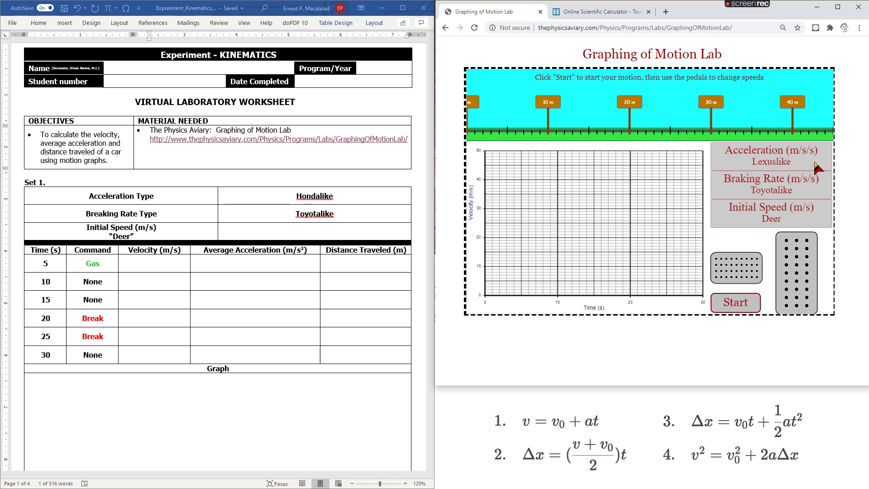
click(808, 168)
click(808, 168)
click(809, 168)
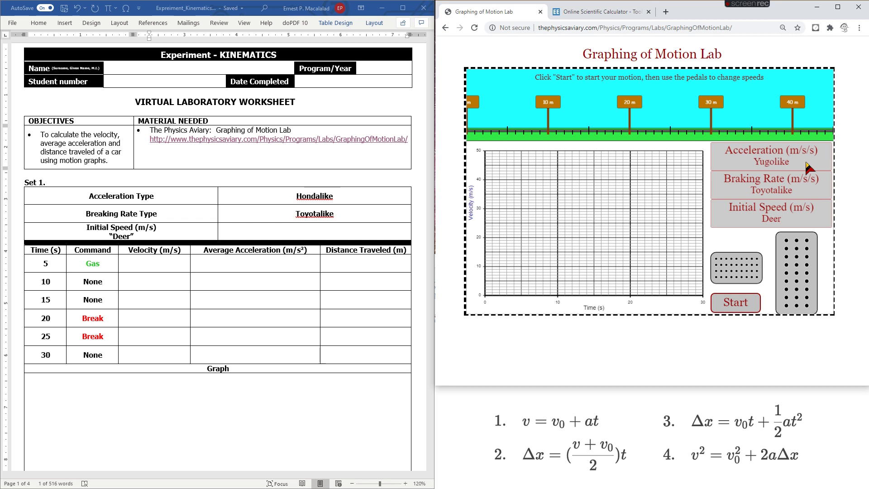
click(808, 168)
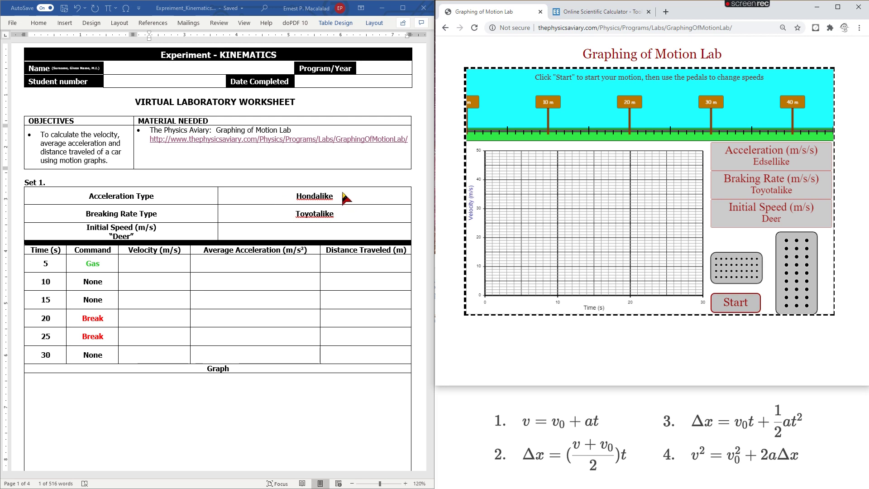
click(795, 159)
Cycle through the simulation's braking rate types and return the braking rate to Toyotalike
click(787, 195)
click(800, 195)
click(801, 195)
click(801, 194)
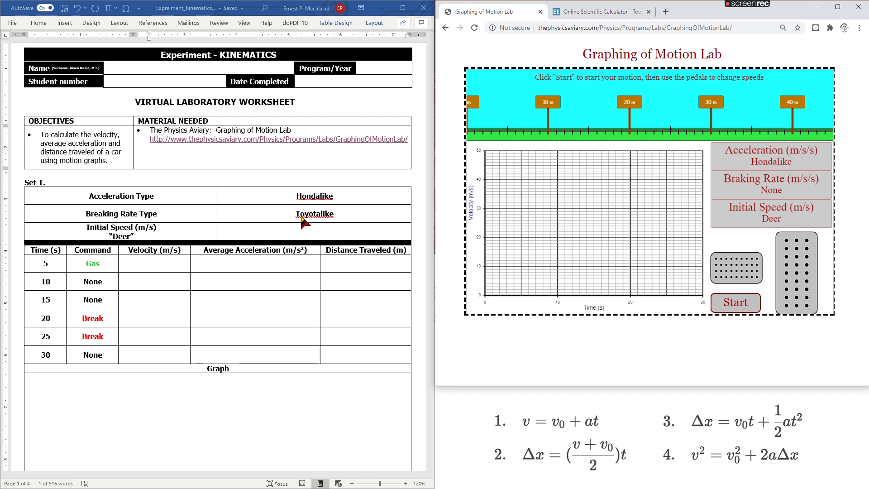
click(793, 194)
click(793, 193)
click(794, 194)
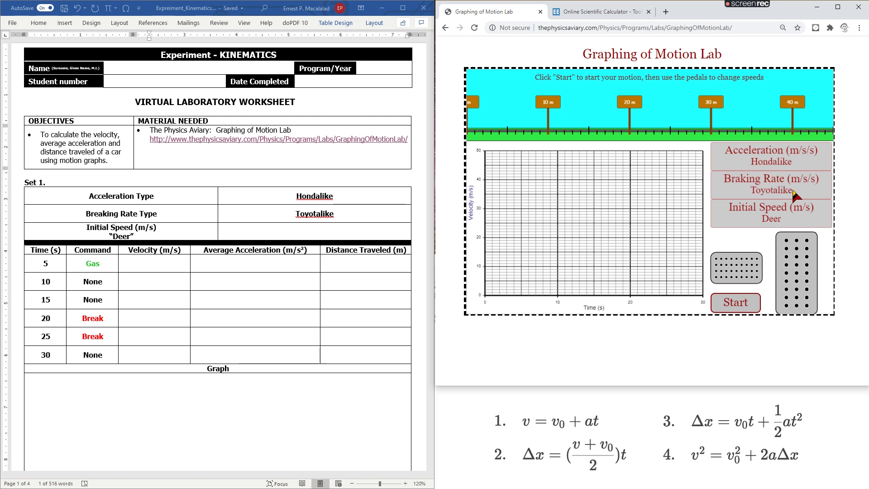
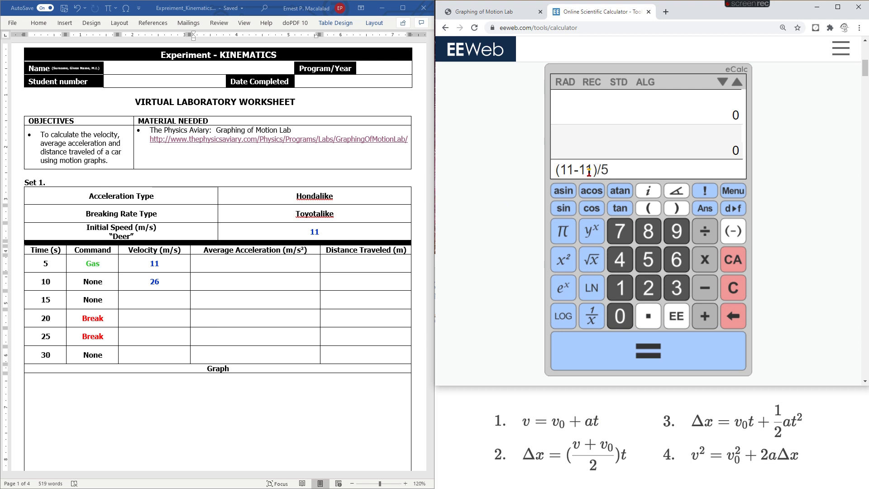
Evaluate (11-11)/5 in the online calculator and enter 0 as the average acceleration in the worksheet's 5 s row
key(Return)
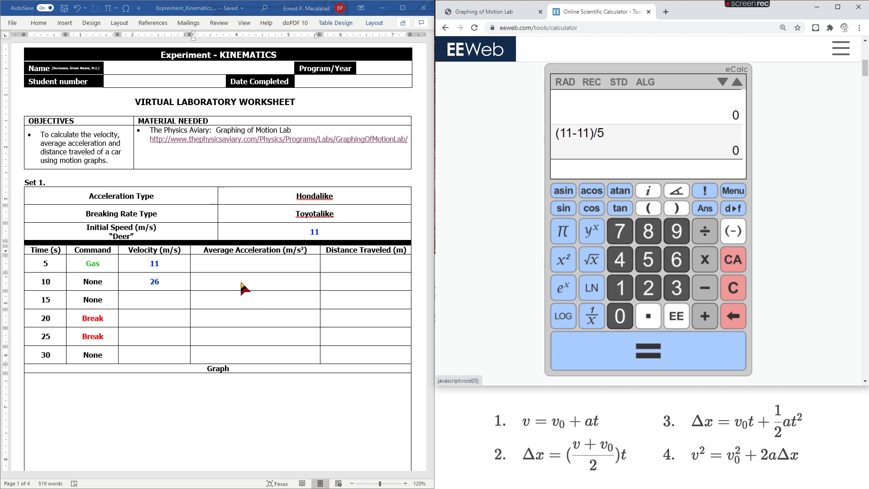
click(270, 266)
text(0)
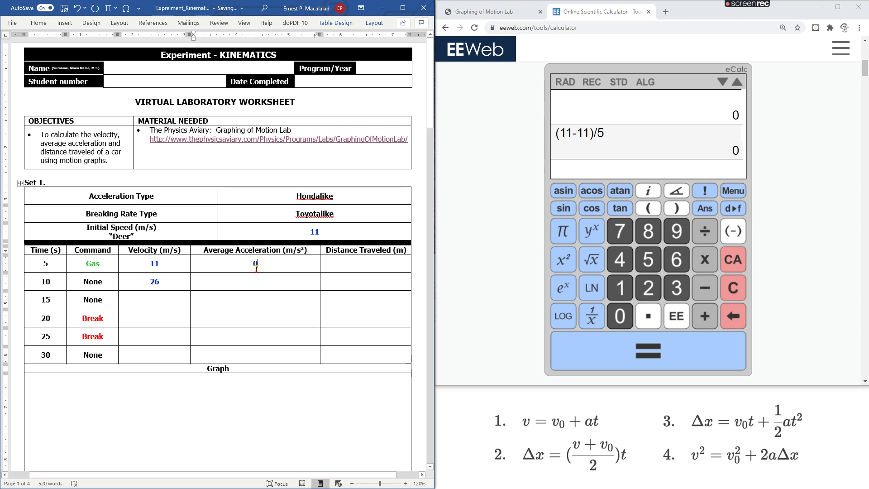
Calculate 11*5+(0.5*0*5^2) in the online calculator and enter 55 as the distance traveled in the worksheet's 5 s row
drag(308, 231, 322, 231)
drag(149, 263, 160, 264)
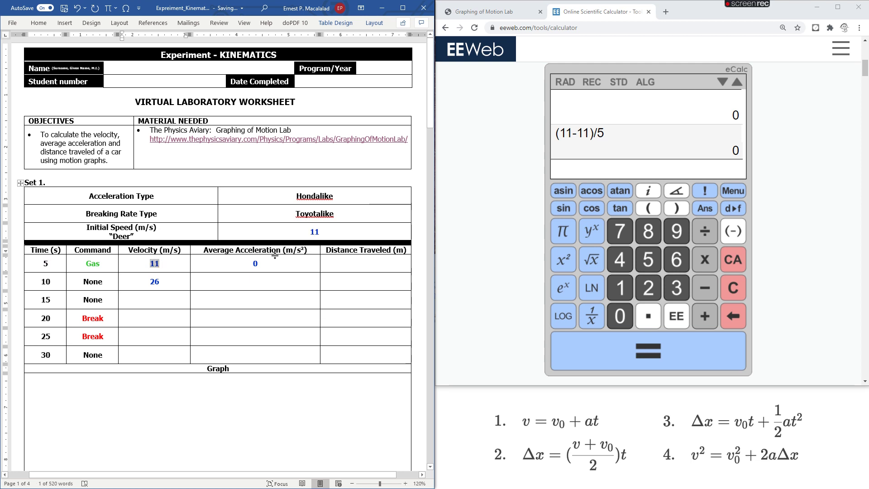
double_click(261, 264)
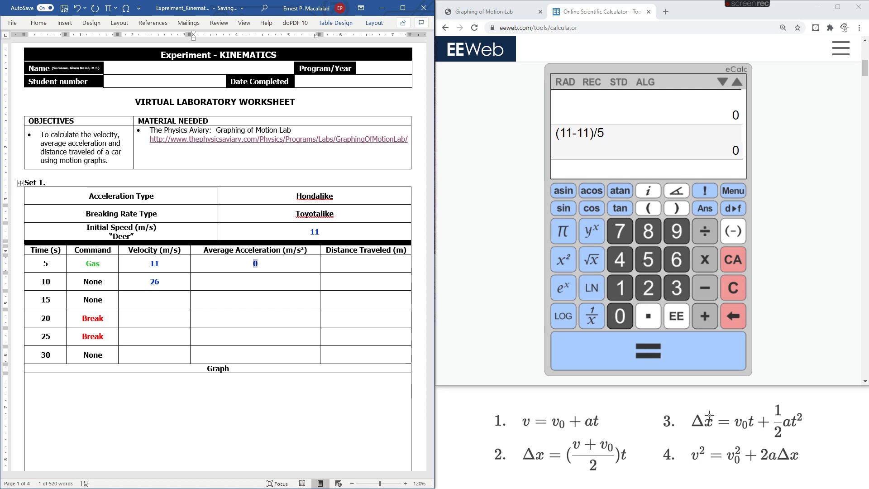
click(602, 167)
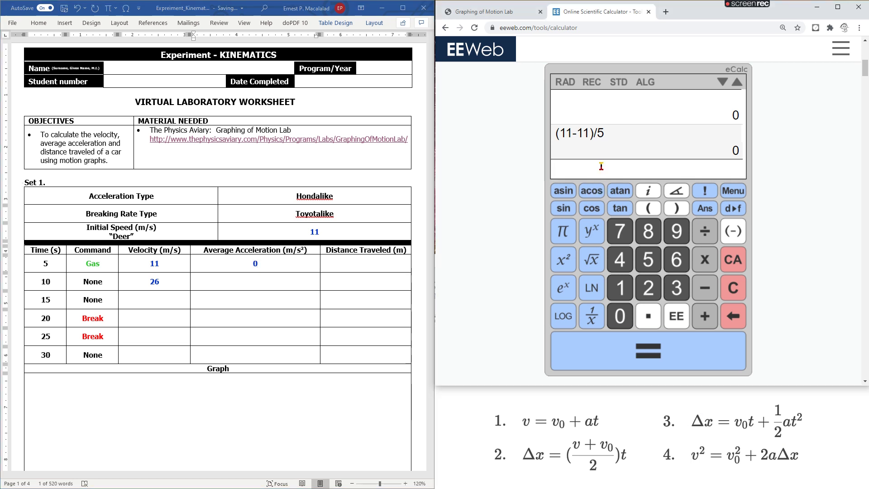
text(11)
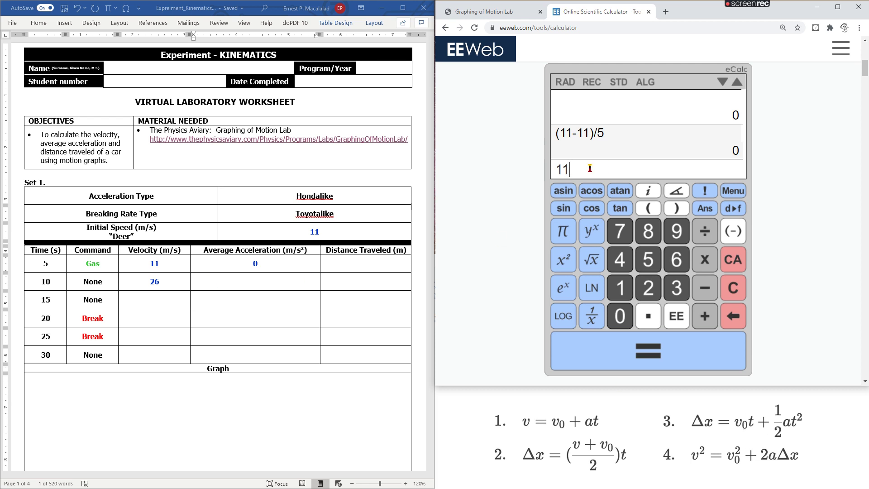
text(*5+(0.5*)
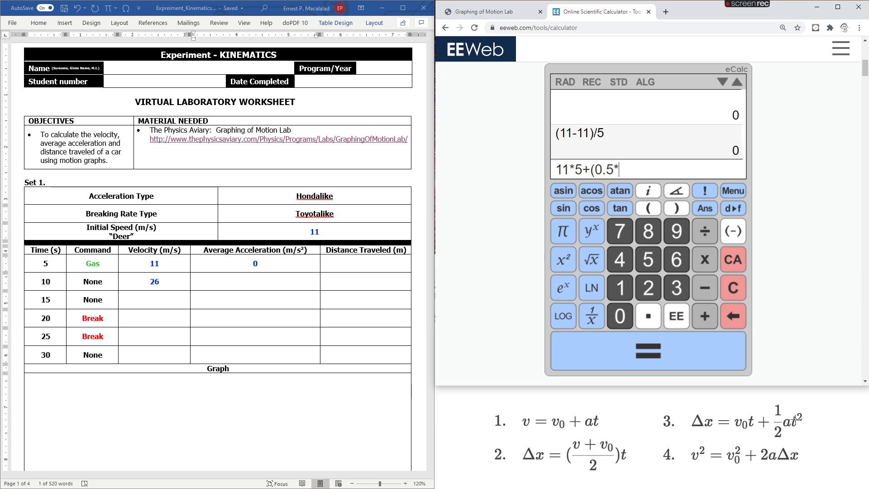
text(0*)
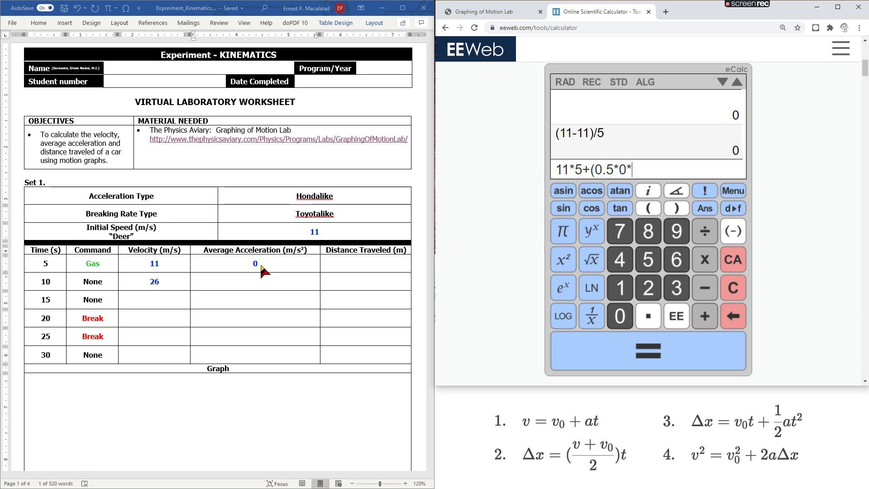
text(5^)
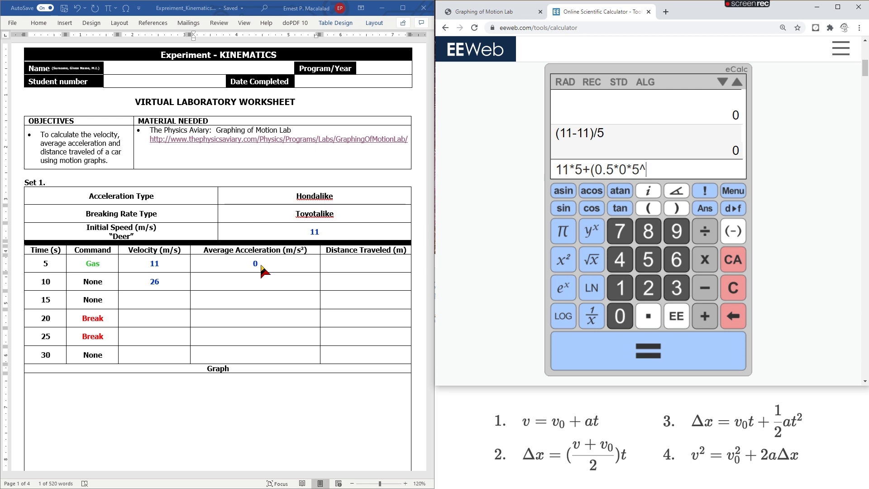
text(2))
key(Return)
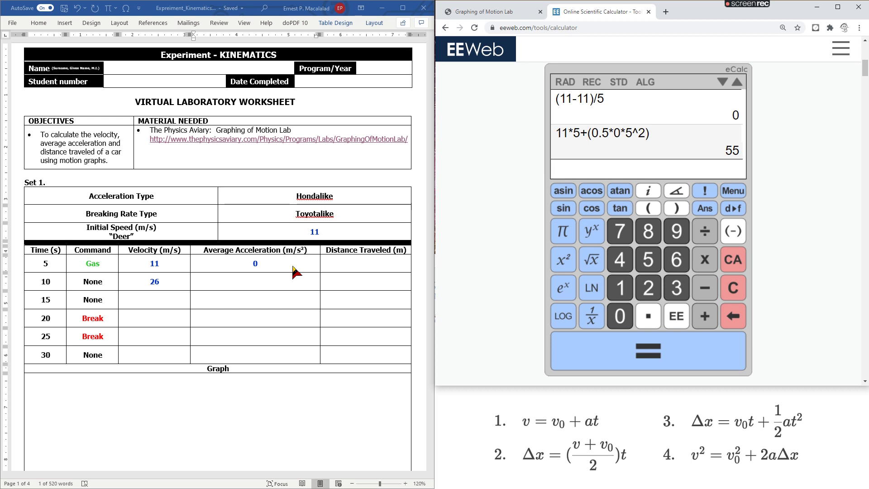
key(alt+Tab)
click(386, 267)
text(55)
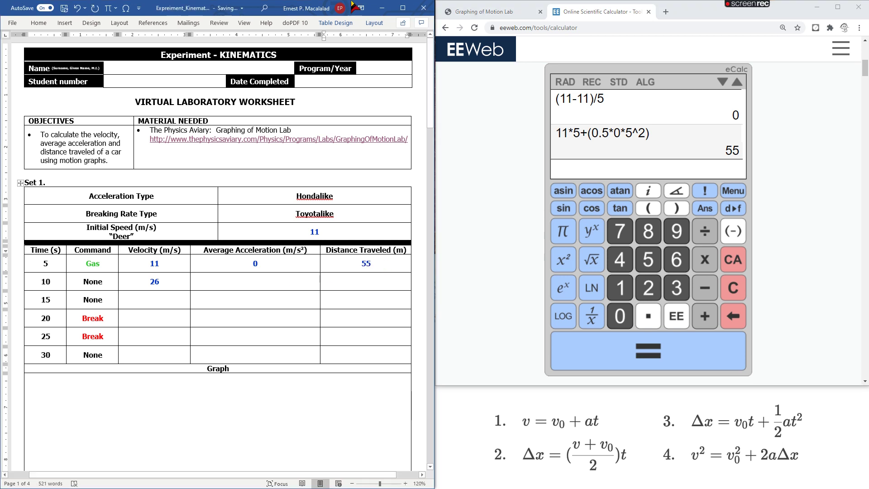
Check the velocity graph, calculate (26-11)/5 in the online calculator, and enter 3 as the average acceleration in the worksheet's 10 s row
click(469, 13)
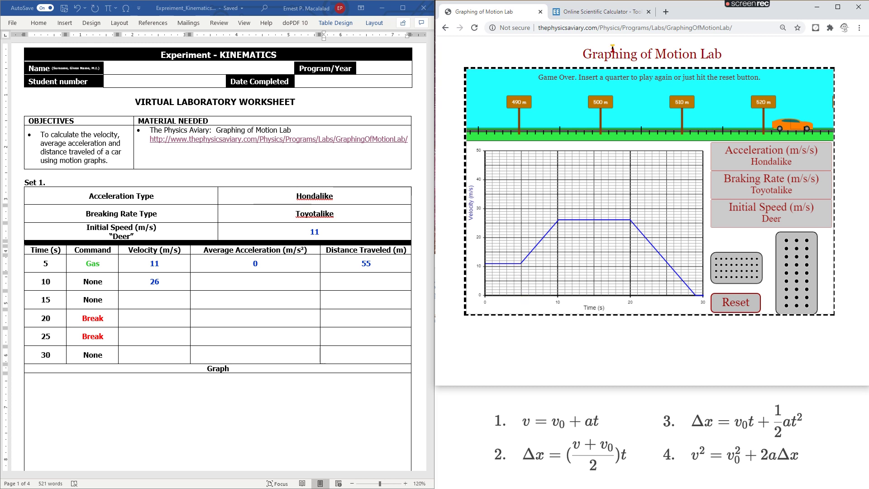
click(608, 12)
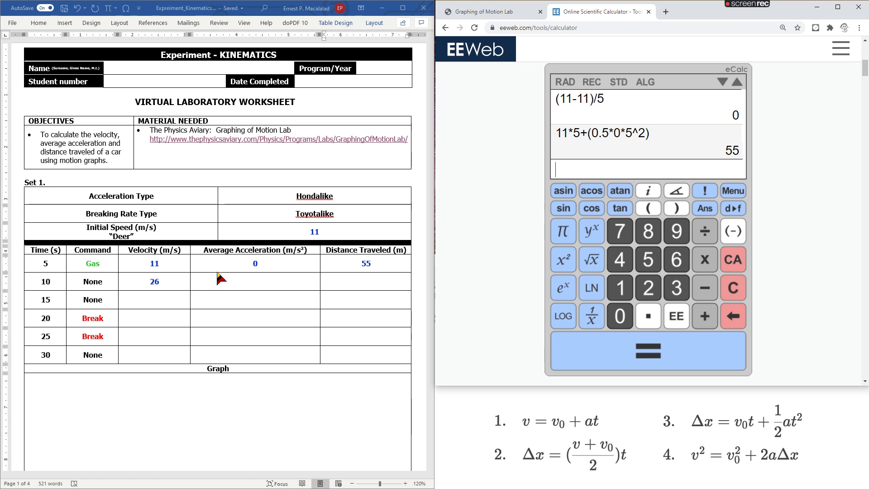
click(525, 14)
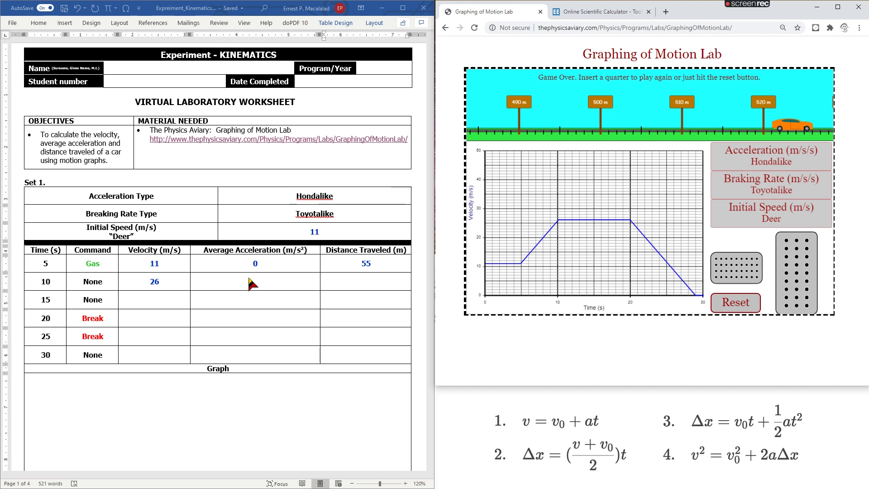
click(617, 10)
text(()
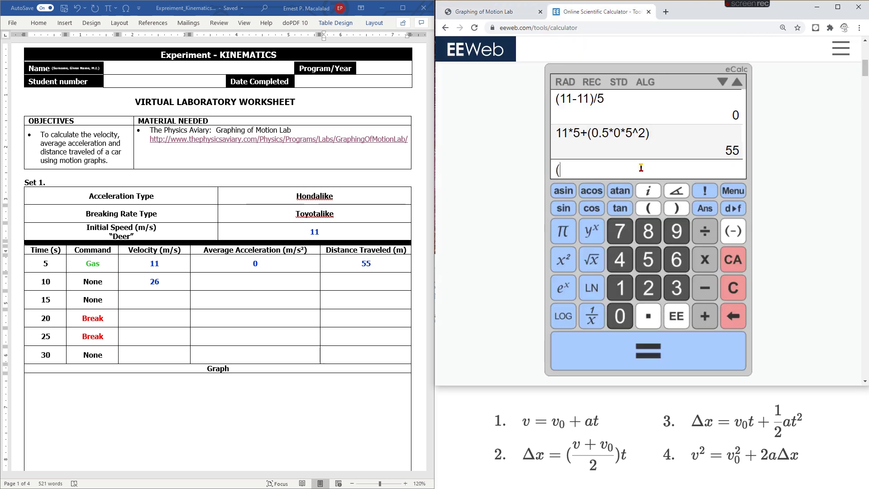
text(26)
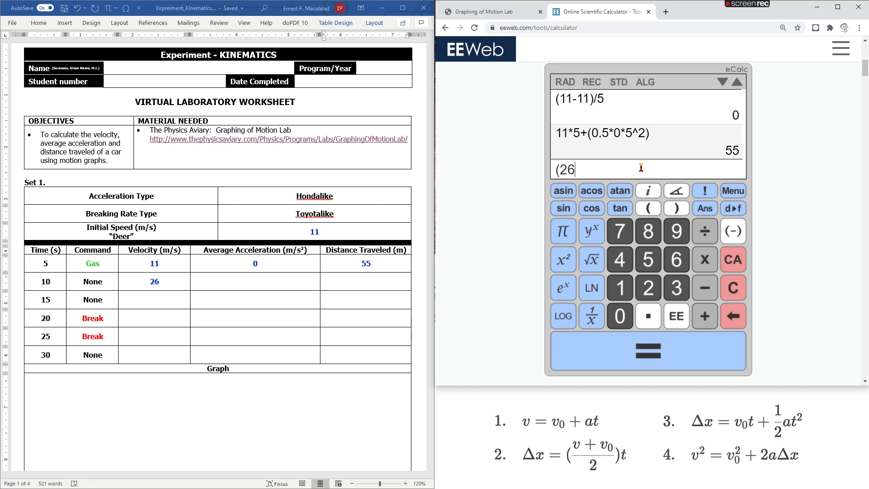
text(-11))
text(5)
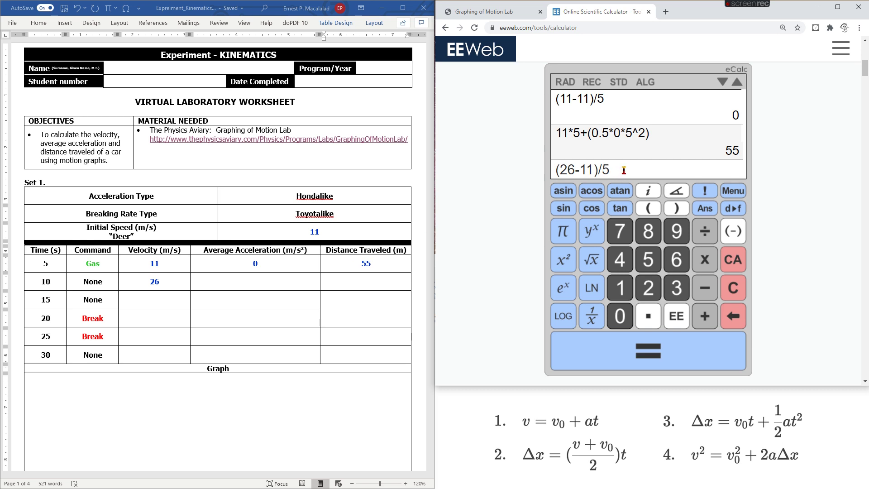
key(Return)
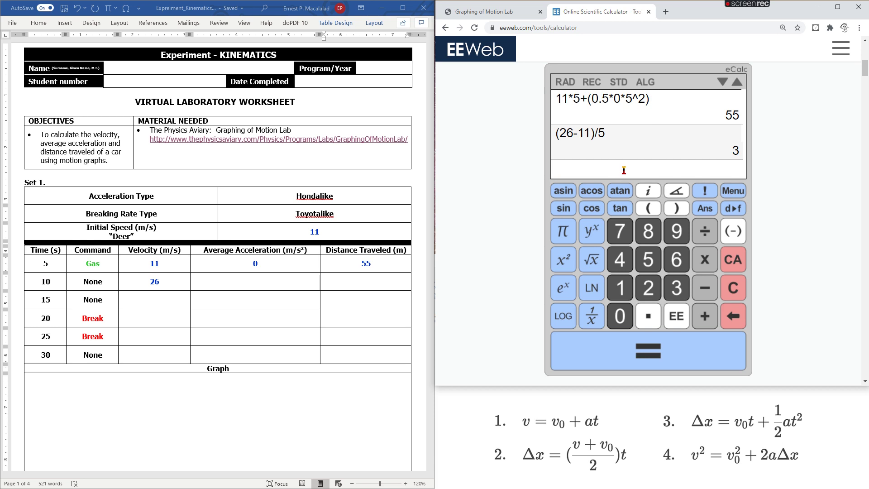
click(277, 284)
text(3)
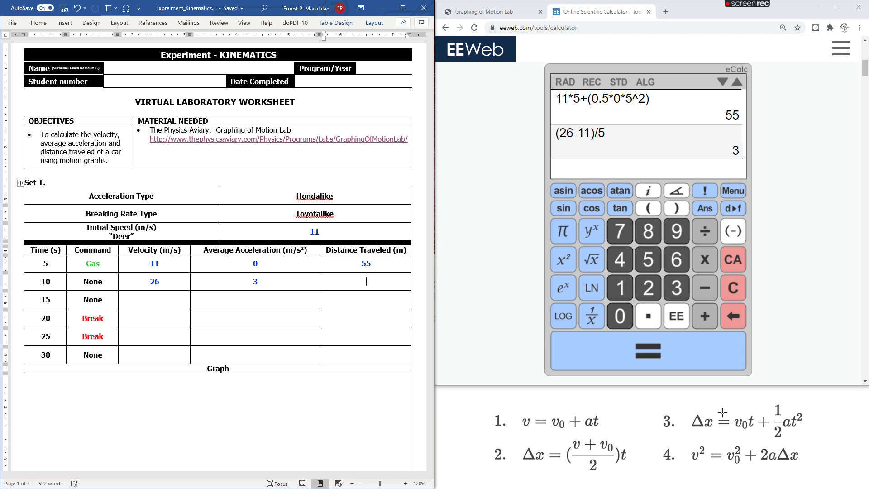
Calculate (11*5)+(0.5*3*5^2) in the online calculator and enter 92.5 as the distance traveled in the worksheet's 10 s row
click(619, 168)
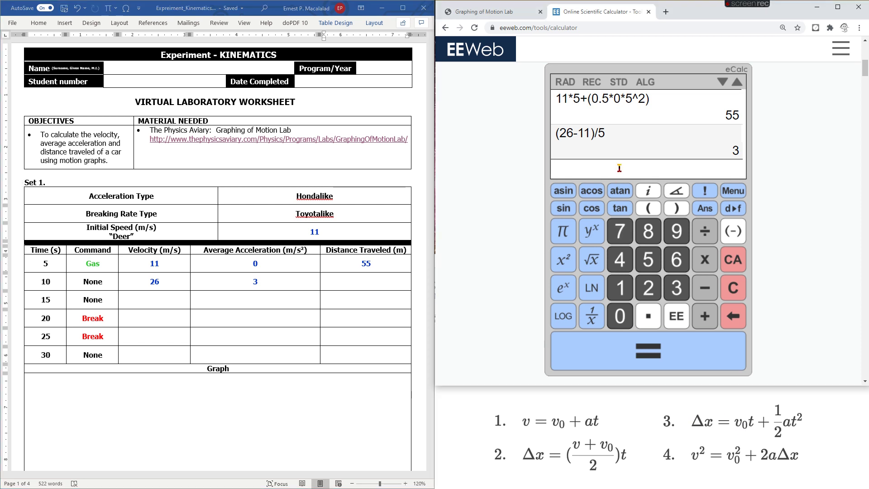
click(153, 261)
text(11)
text(()
text(11)
text(*5)+)
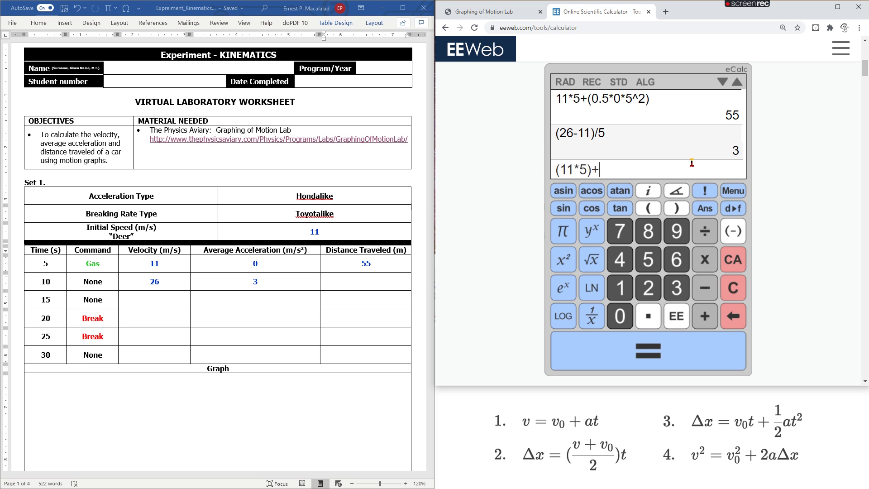
text((0.5*3*)
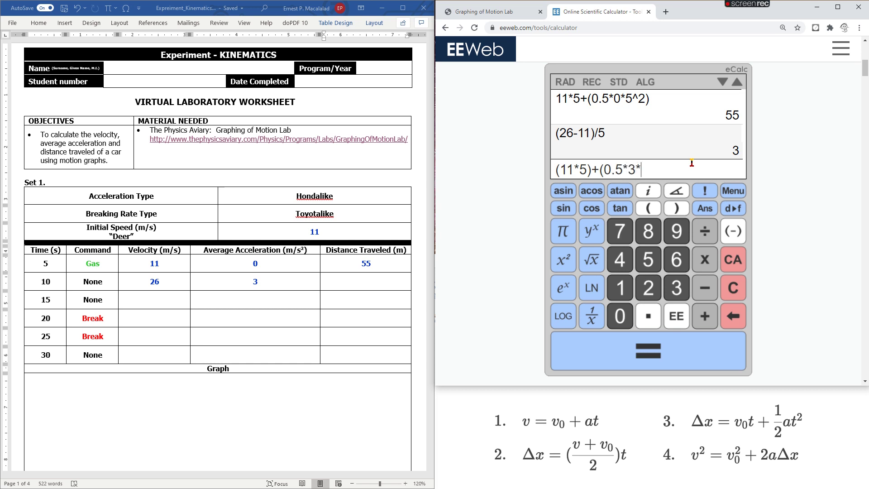
text(5^2))
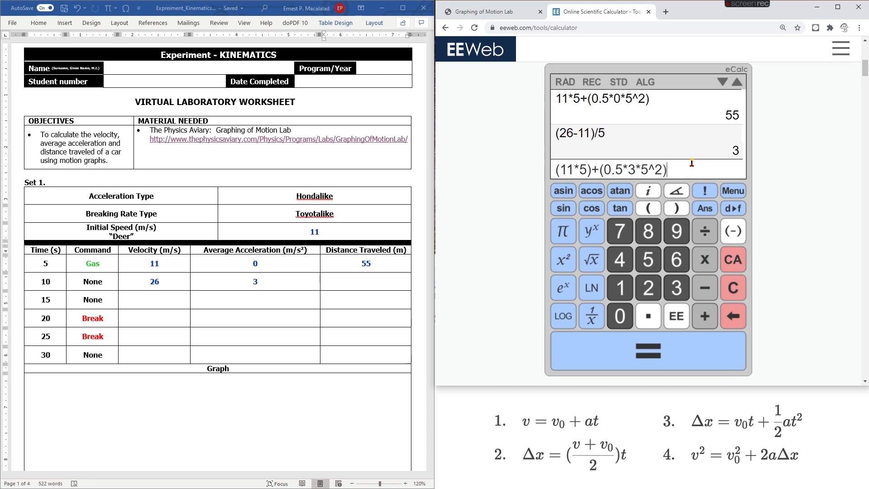
key(Return)
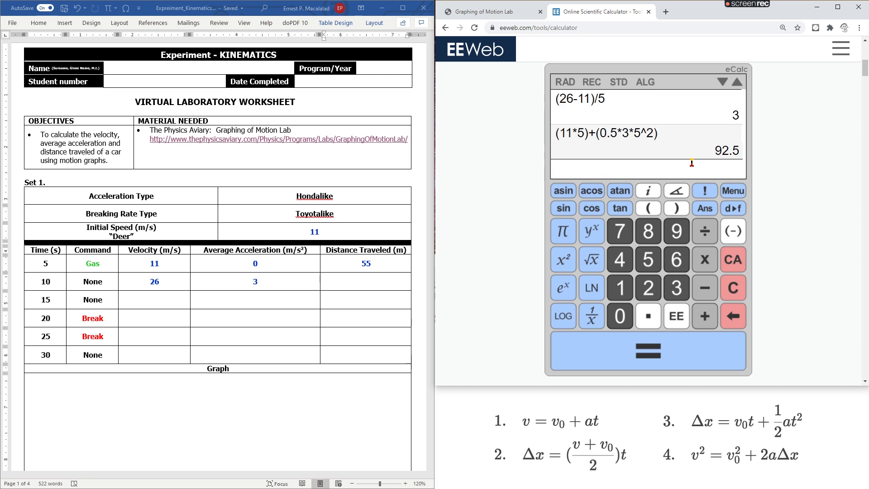
click(370, 283)
text(92.5)
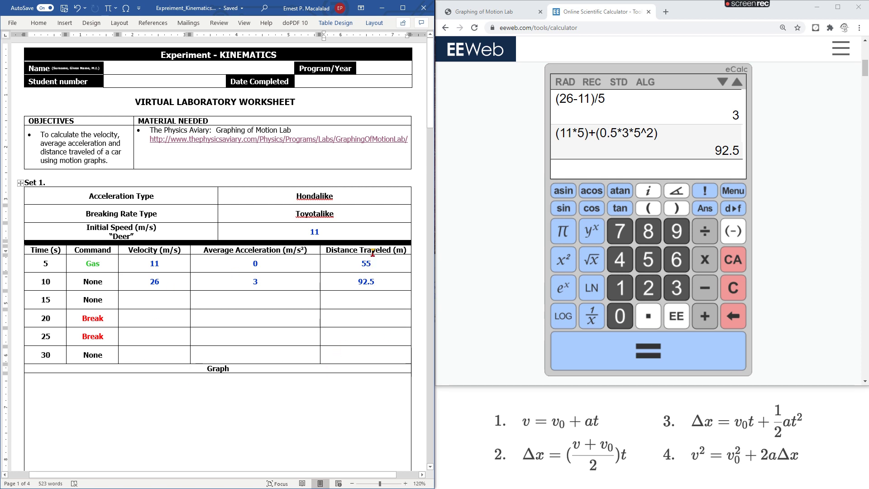
Return to the velocity graph in the Graphing of Motion Lab
click(480, 13)
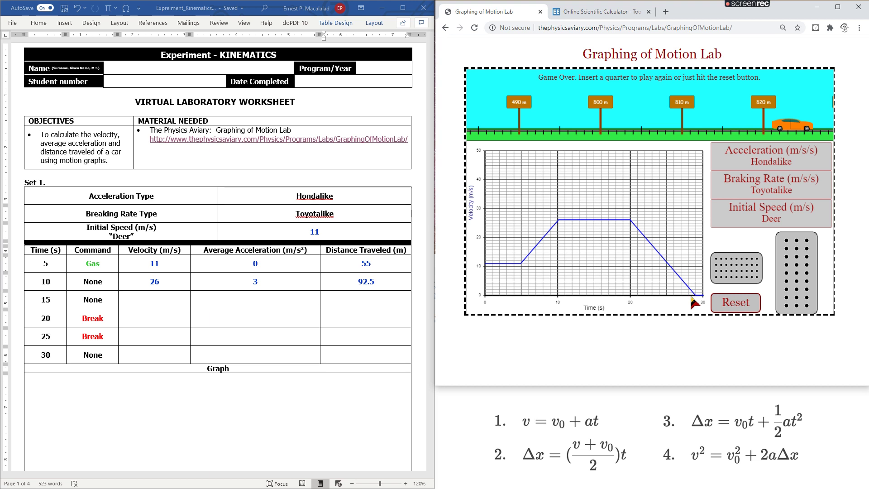